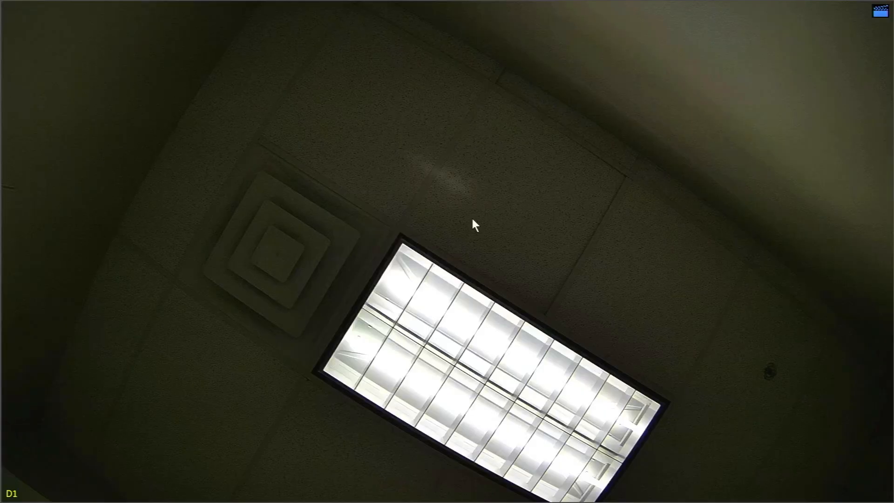
Step: Open the P2P page in the recorder's basic network settings
right_click(472, 220)
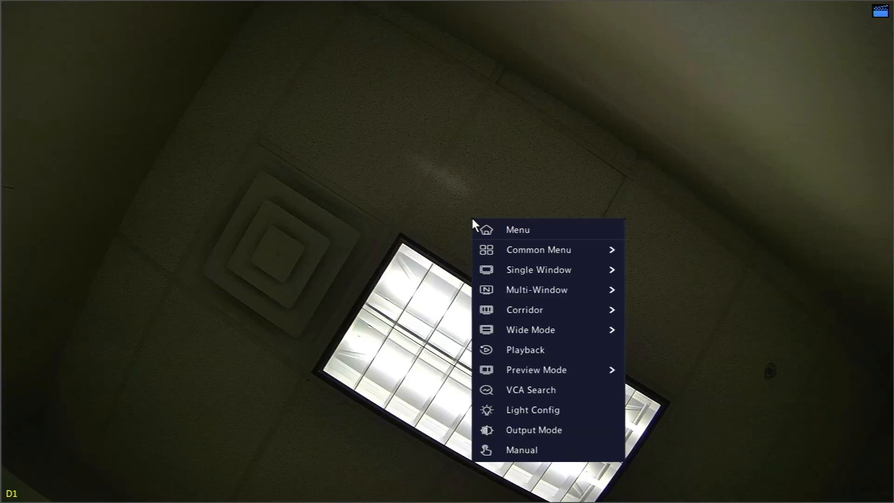
left_click(498, 226)
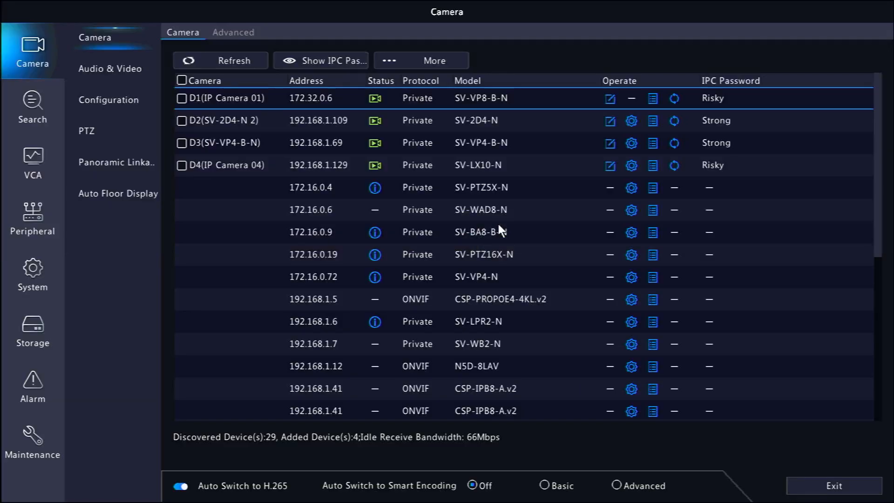
left_click(38, 279)
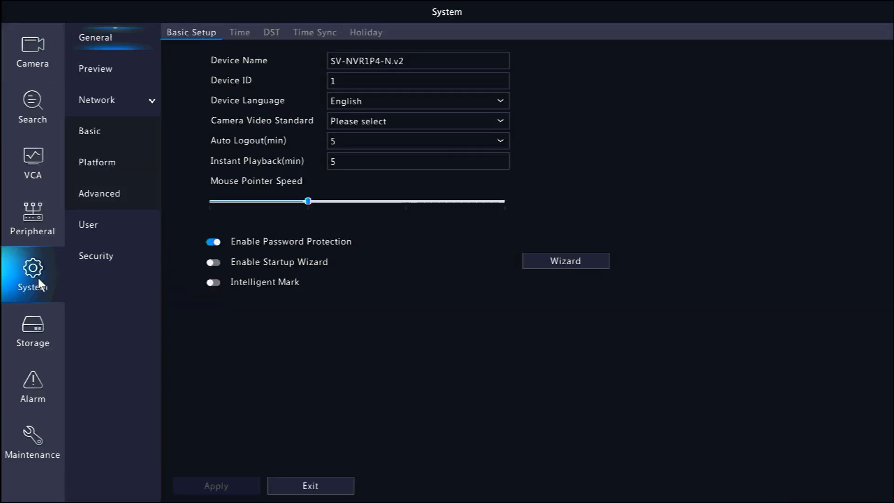
left_click(106, 142)
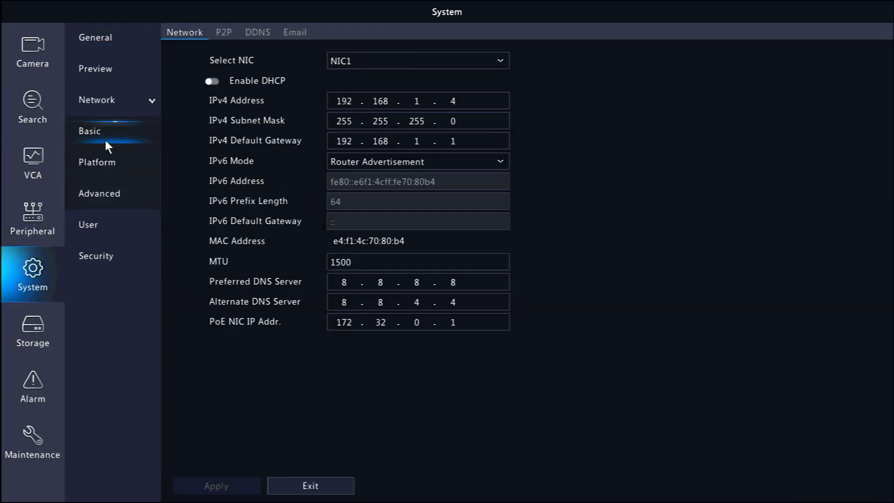
left_click(230, 30)
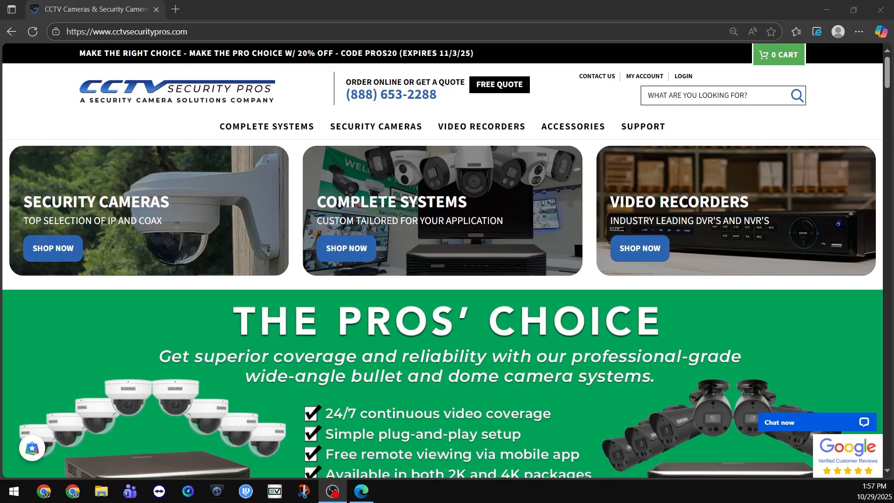
Step: Download the Windows version of Guard Station from the SureVision support portal on the CCTV Security Pros website
left_click(651, 128)
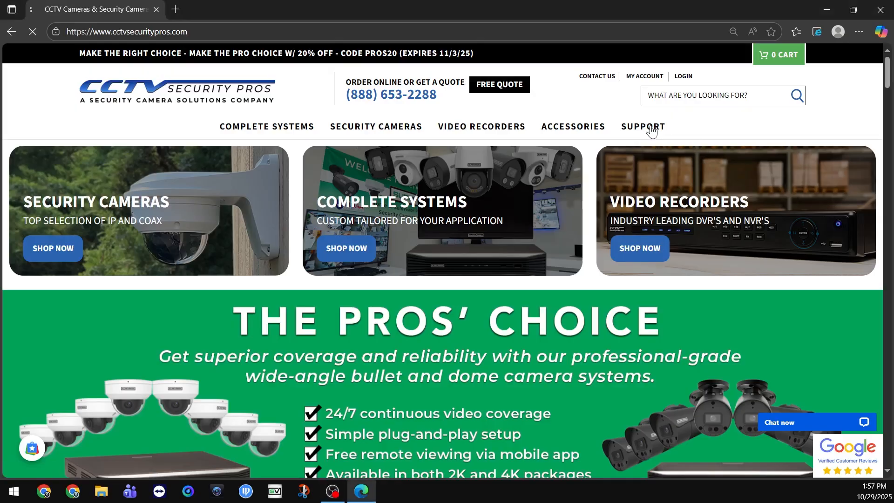
scroll(537, 252, "down", 5)
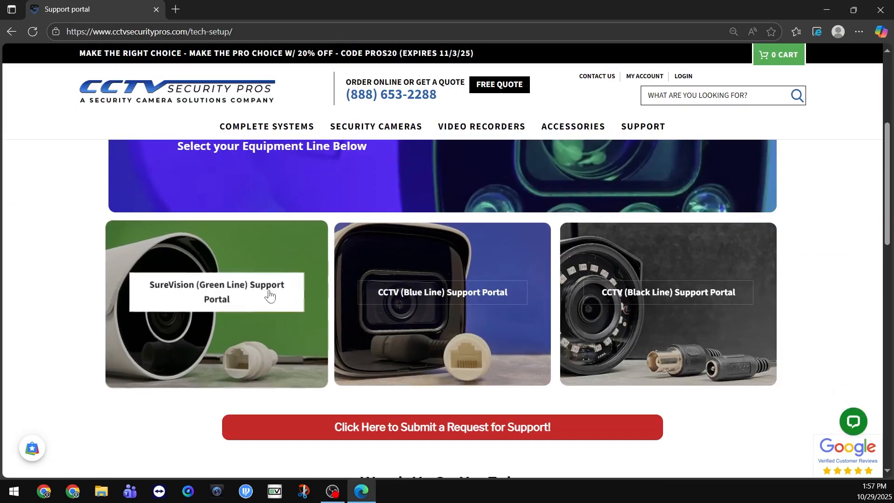
left_click(240, 299)
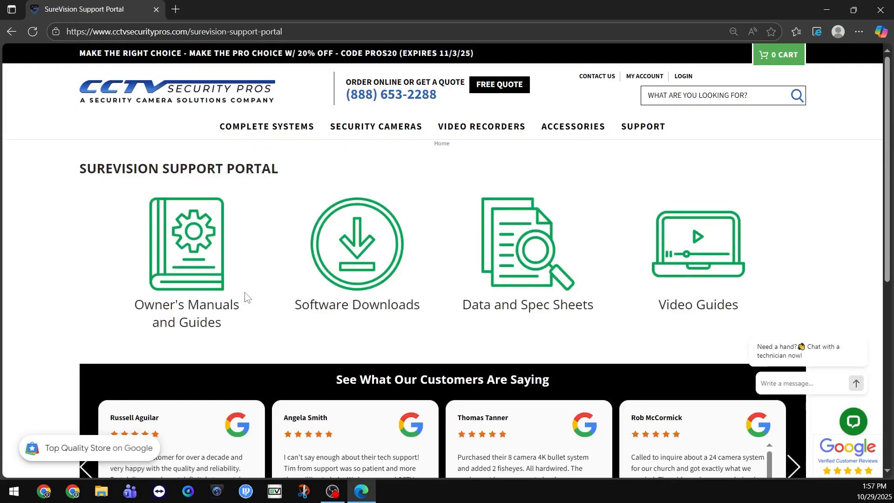
left_click(357, 263)
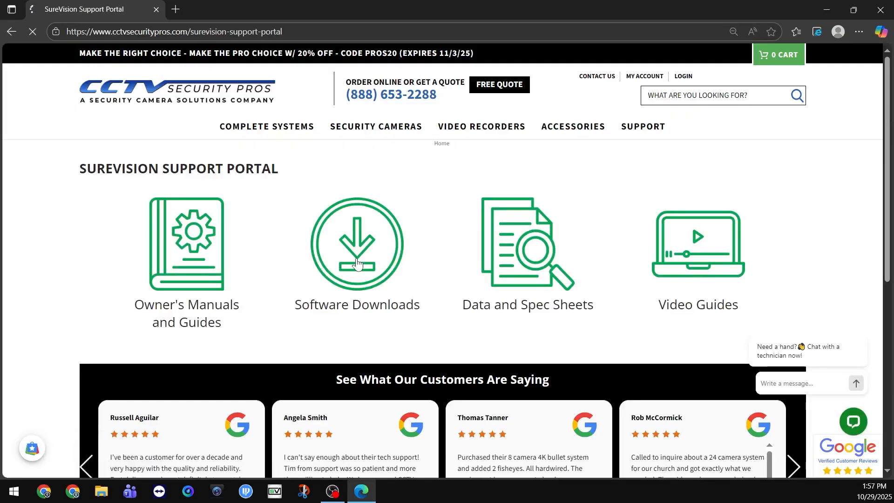
left_click(211, 269)
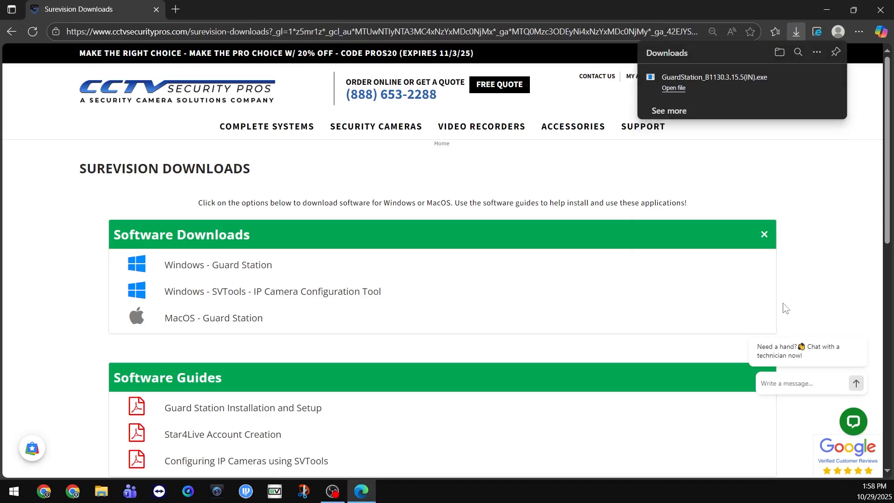
Step: Run the downloaded Guard Station installer and complete the setup in the default installation folder
left_click(731, 83)
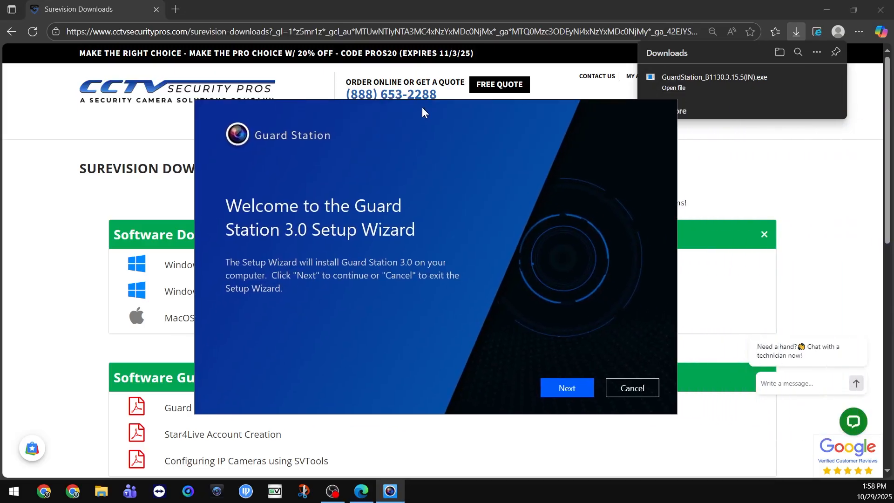
left_click(550, 381)
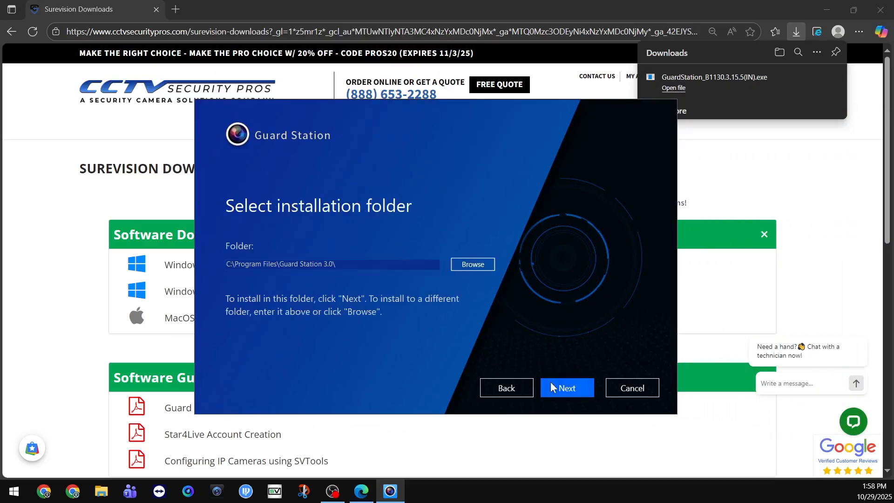
left_click(550, 381)
left_click(550, 382)
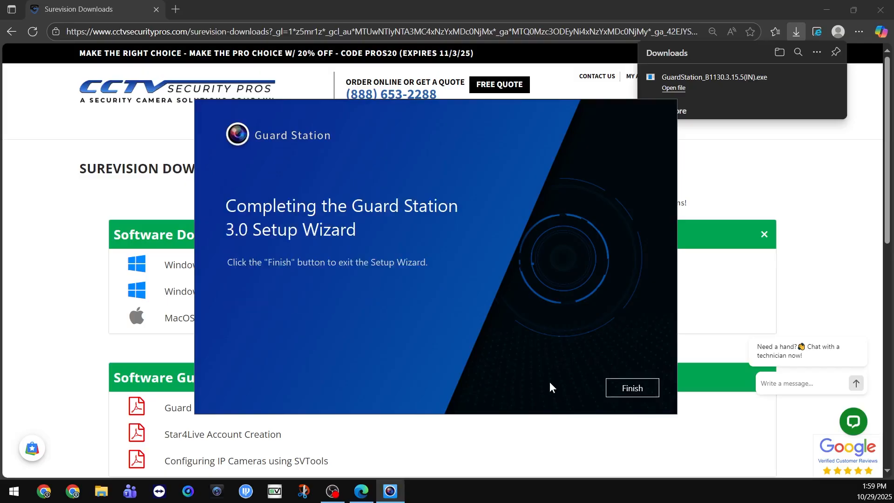
left_click(632, 388)
Step: Launch Guard Station 3.0 from the desktop, create the super administrator password and confirm the Password Protection page
key("super+d")
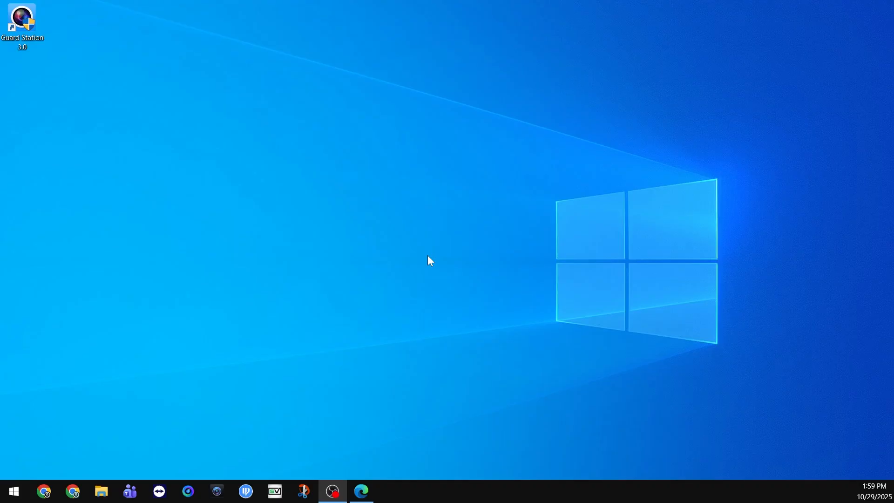
double_click(21, 30)
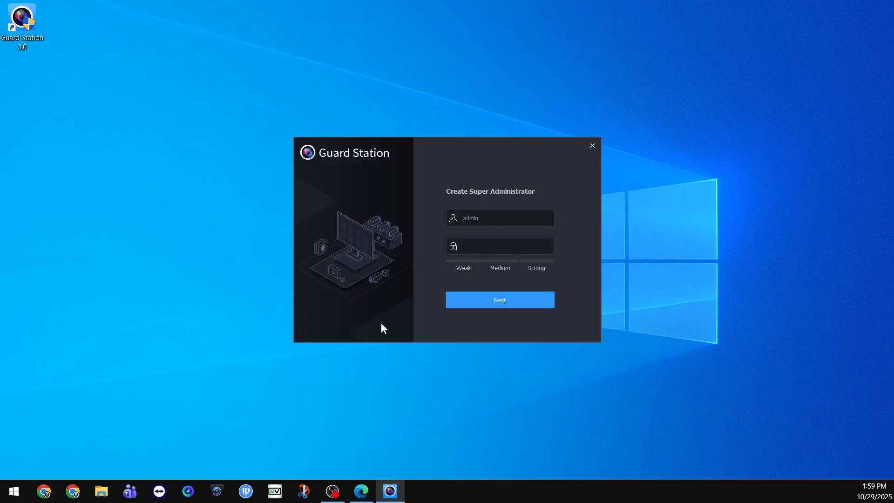
left_click(484, 249)
type("•••••••••")
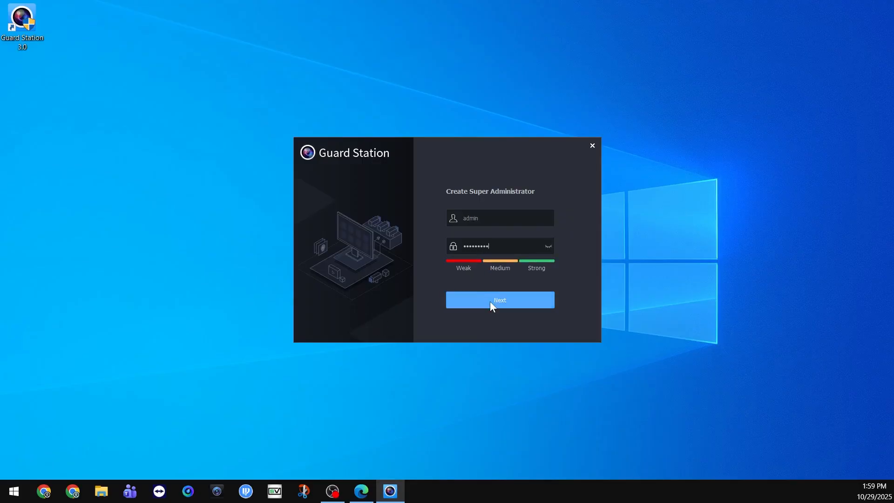
left_click(490, 301)
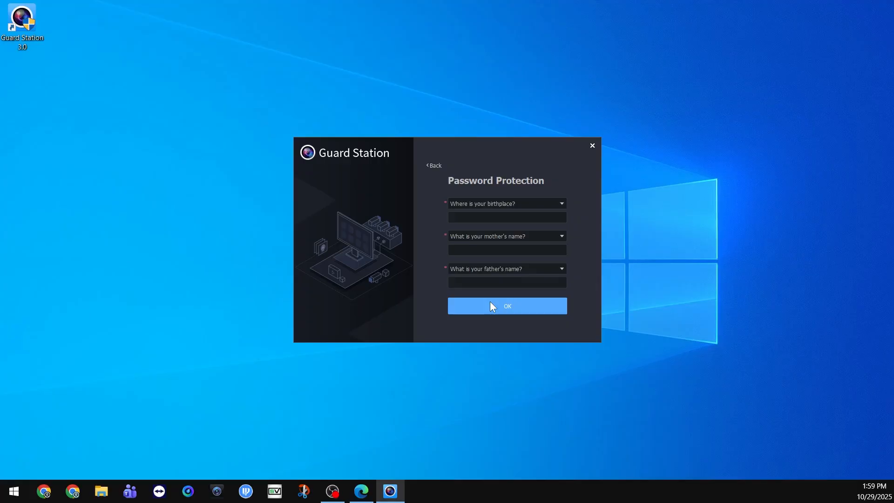
left_click(490, 302)
Step: Enable Auto Login and log in to the admin account with its password
left_click(518, 264)
left_click(501, 245)
type("********")
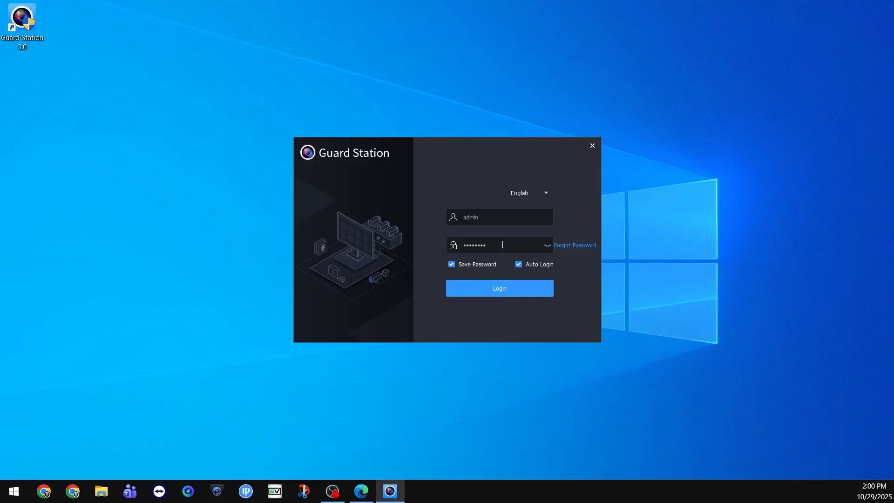
left_click(490, 293)
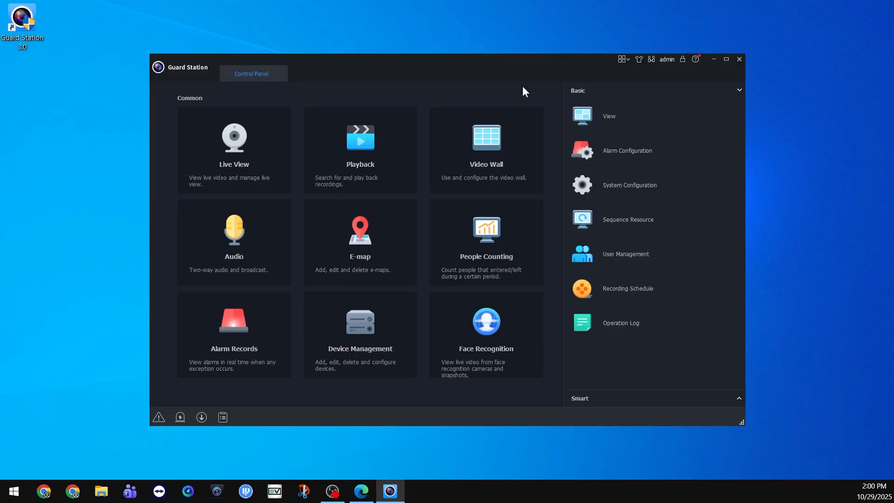
Step: Maximize the Guard Station window and open the Cloud Device section of Device Management
left_click(726, 59)
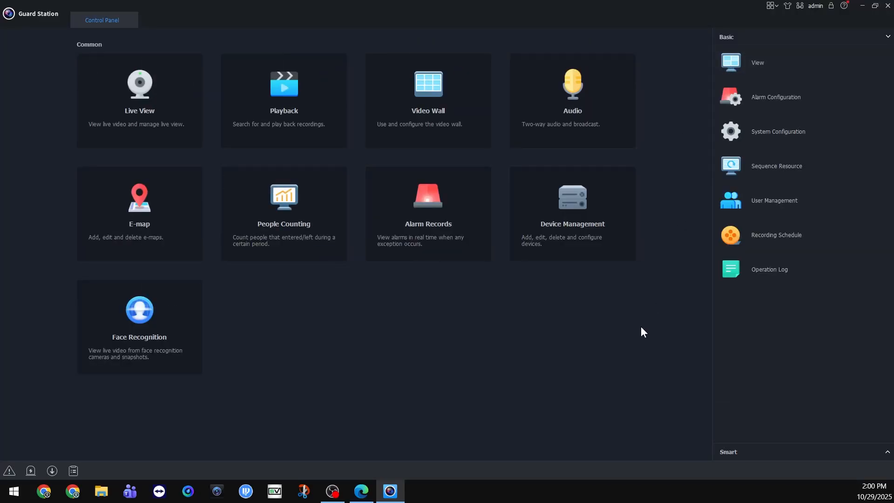
left_click(575, 237)
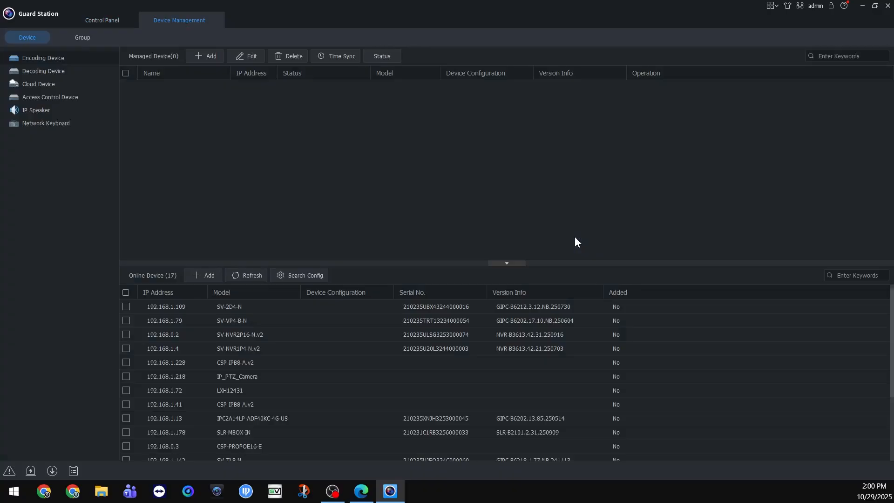
left_click(83, 85)
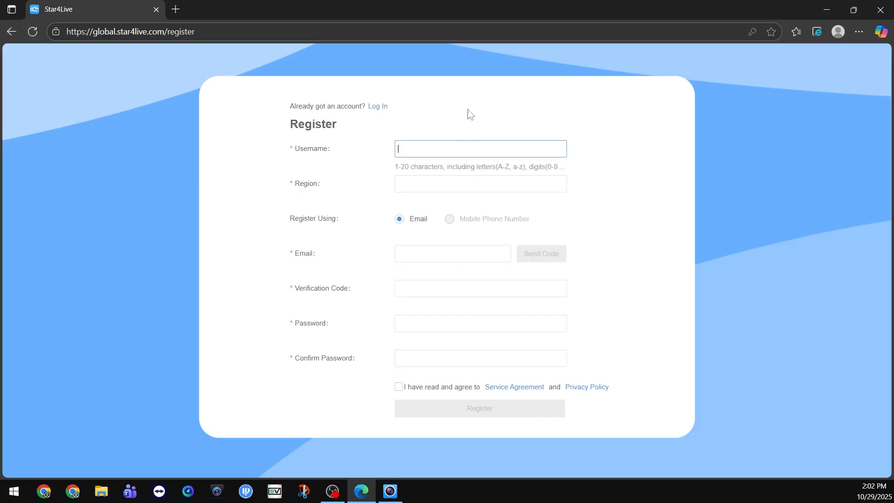
Step: On the Star4Live registration page, enter the username cctvsp and select United States under America as the region
type("cctvsp")
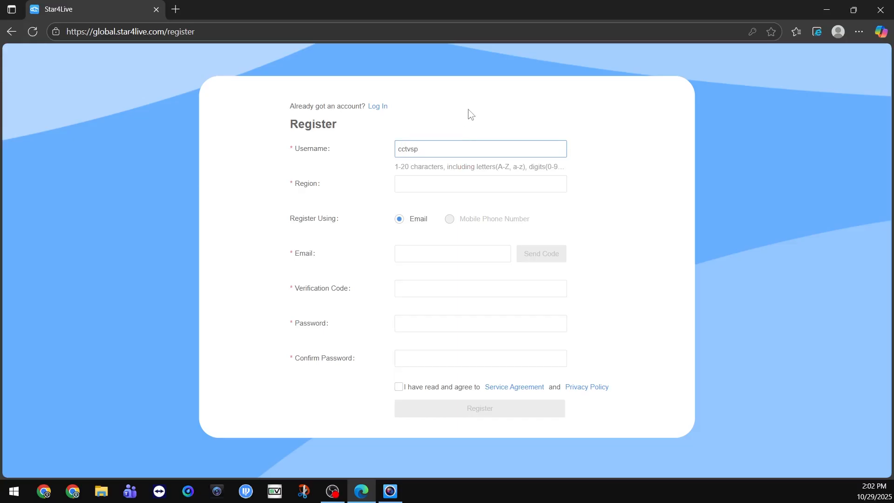
left_click(435, 184)
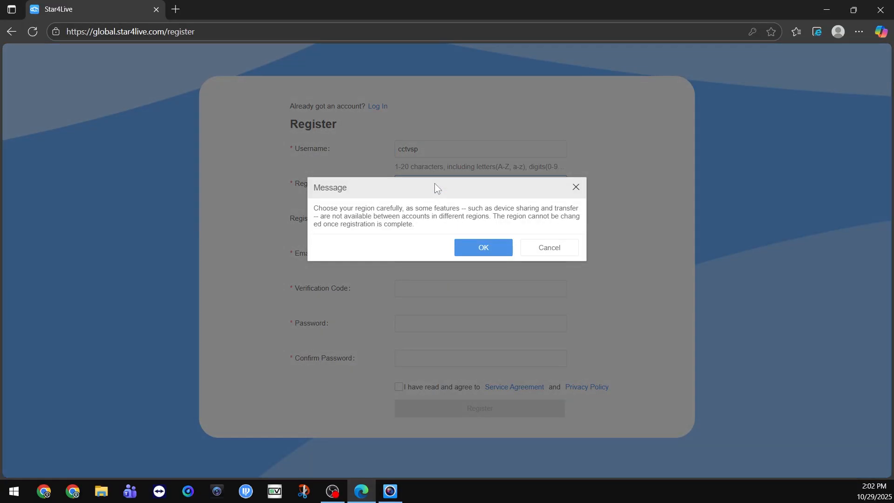
left_click(481, 248)
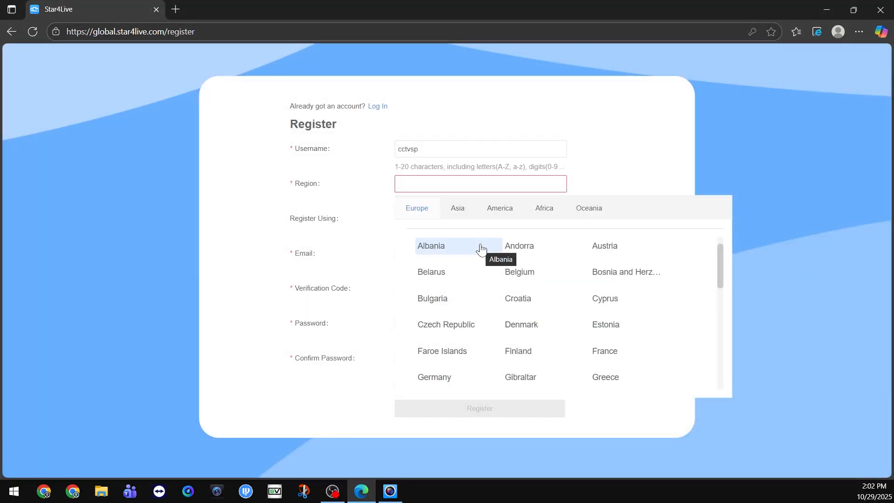
left_click(496, 212)
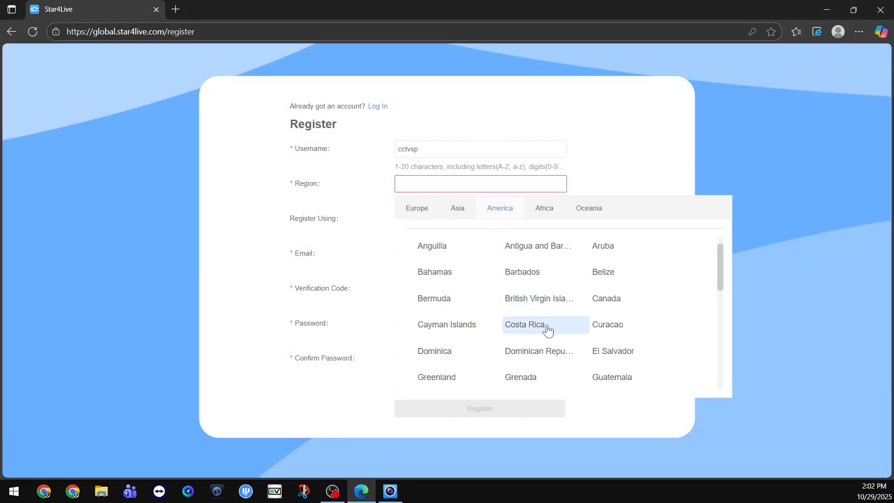
scroll(547, 329, "down", 5)
scroll(547, 328, "down", 3)
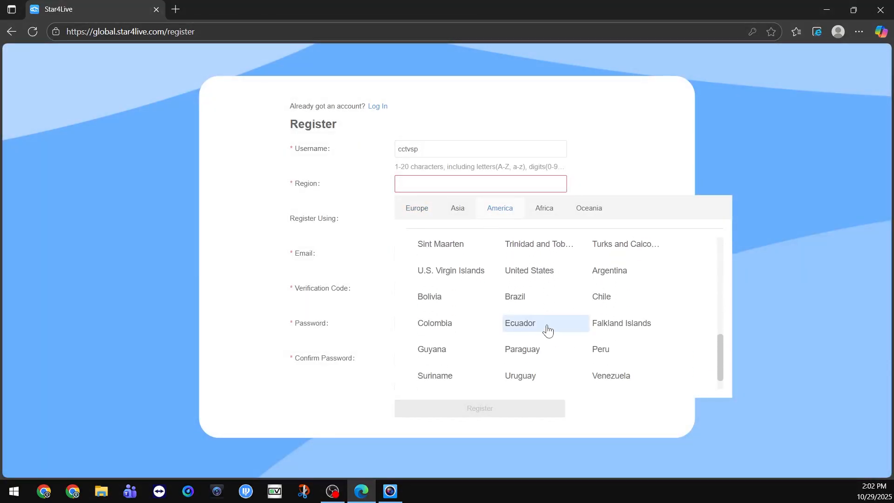
left_click(538, 277)
Step: Fill in the account's e-mail address in the registration form
left_click(492, 255)
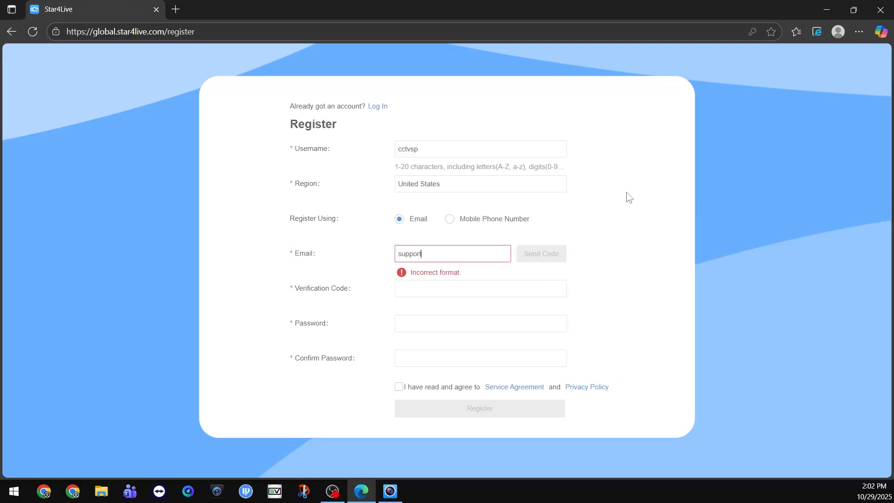
left_click(629, 198)
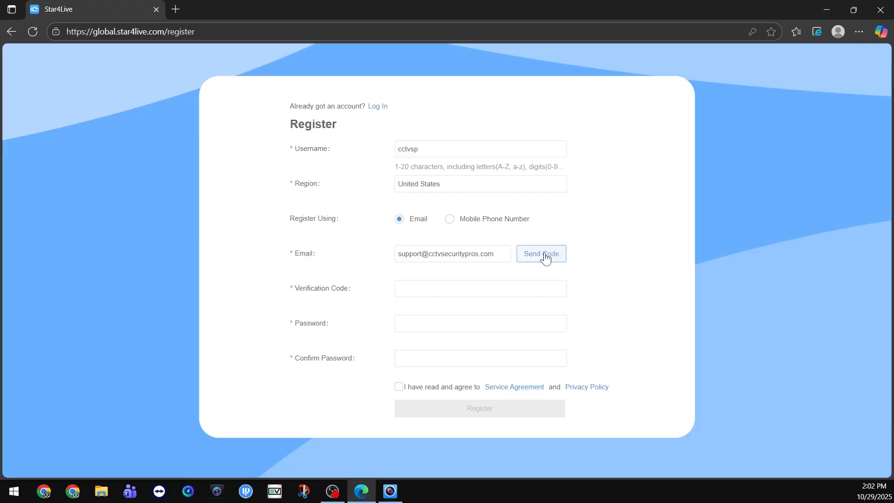
Step: Enter and confirm the new account password, and agree to the Service Agreement and Privacy Policy
left_click(460, 321)
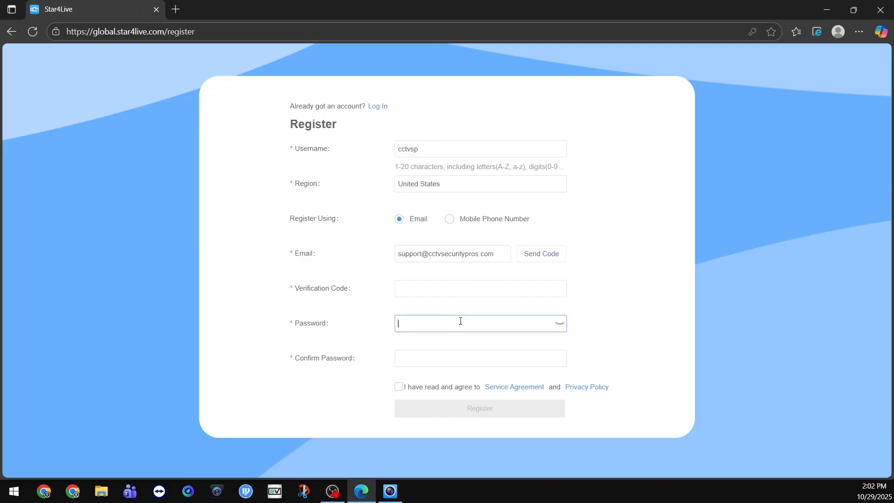
type("•••••••••")
key("Tab")
type("•••••••••")
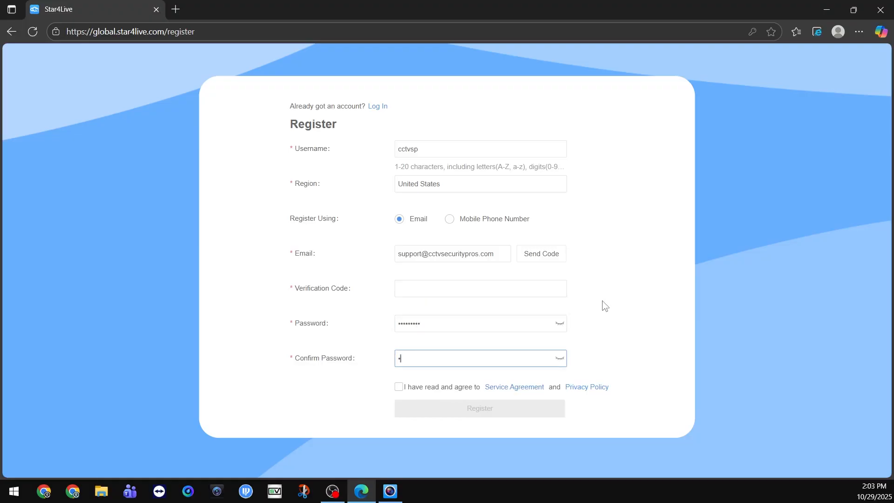
left_click(399, 388)
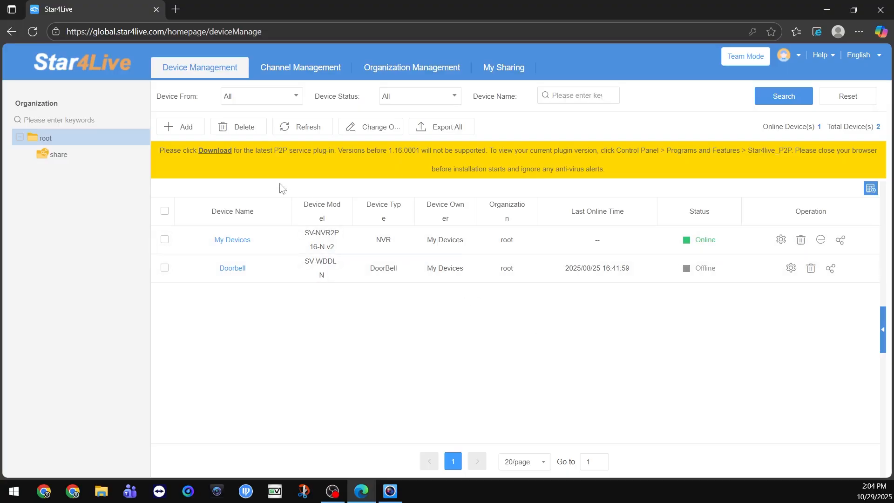
Step: Start adding a device to the Star4Live account and submit the recorder's register code
left_click(192, 131)
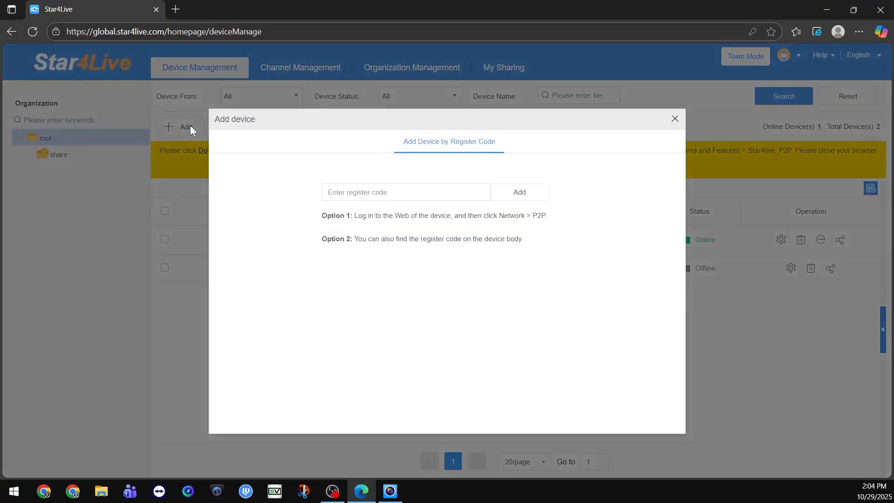
left_click(380, 194)
key("Caps_Lock")
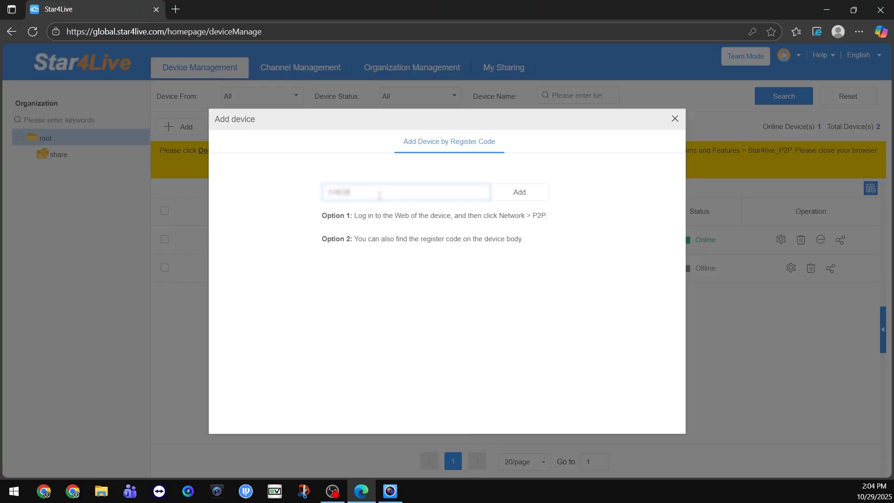
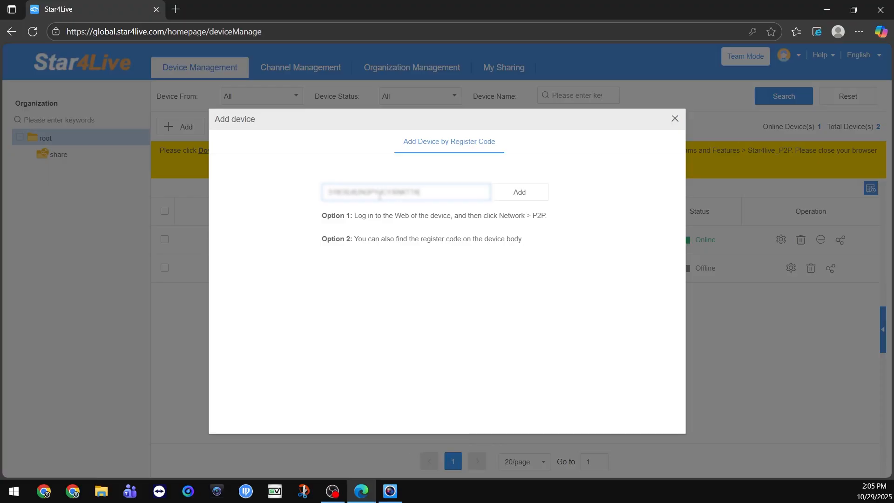
left_click(519, 193)
Step: Name the new device My NVR and finish adding it to the cloud account
double_click(421, 298)
type("My NVR")
key("Return")
left_click(608, 293)
left_click(516, 369)
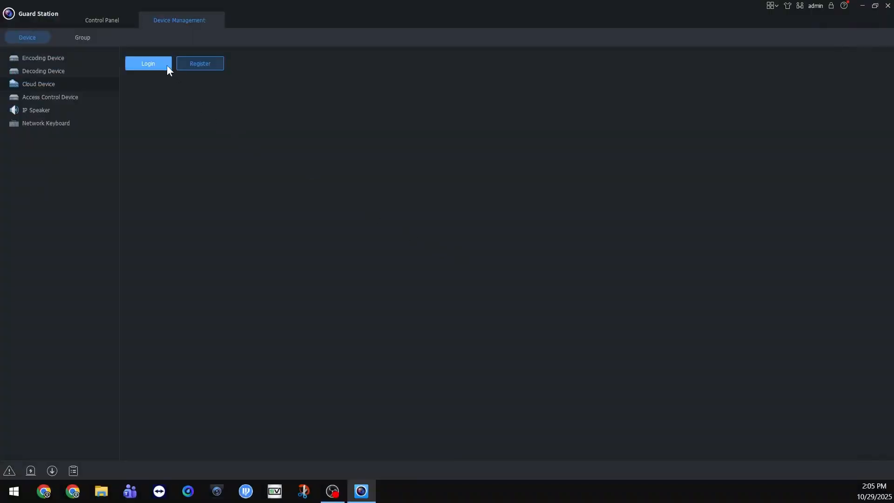
Step: Switch to Guard Station and log in to the cloud account with its e-mail and password, with Auto Login enabled
left_click(165, 65)
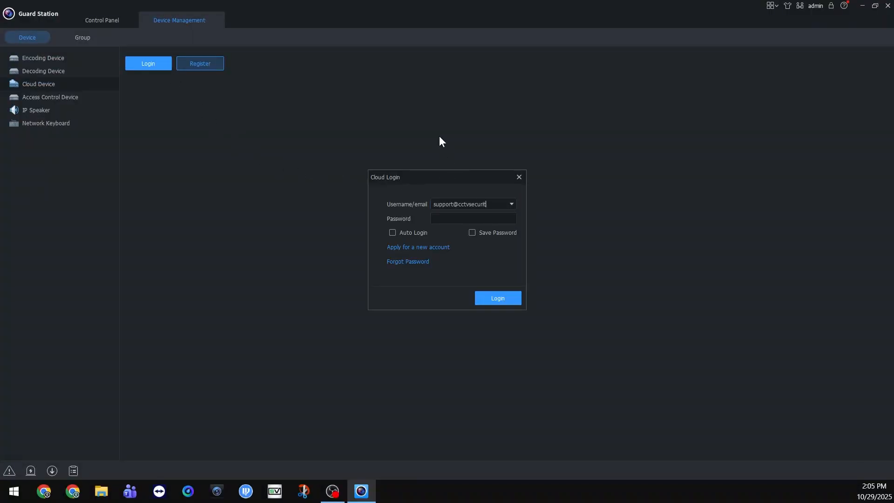
left_click(466, 217)
type("•••••••••")
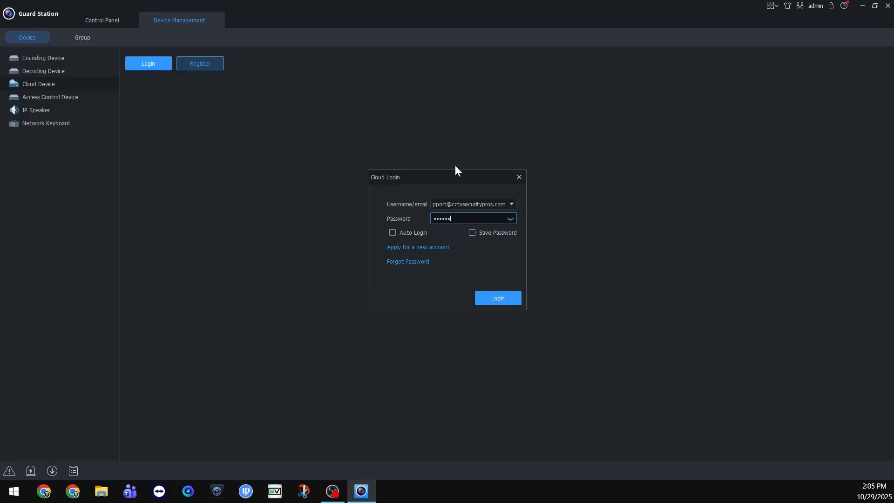
left_click(392, 233)
left_click(501, 300)
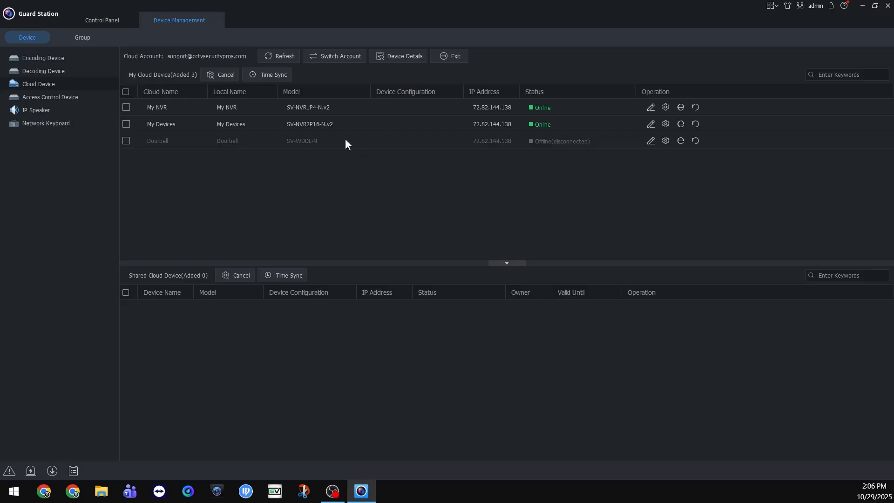
Step: Open Live View and start the live video of all cameras on My NVR
left_click(119, 20)
left_click(127, 112)
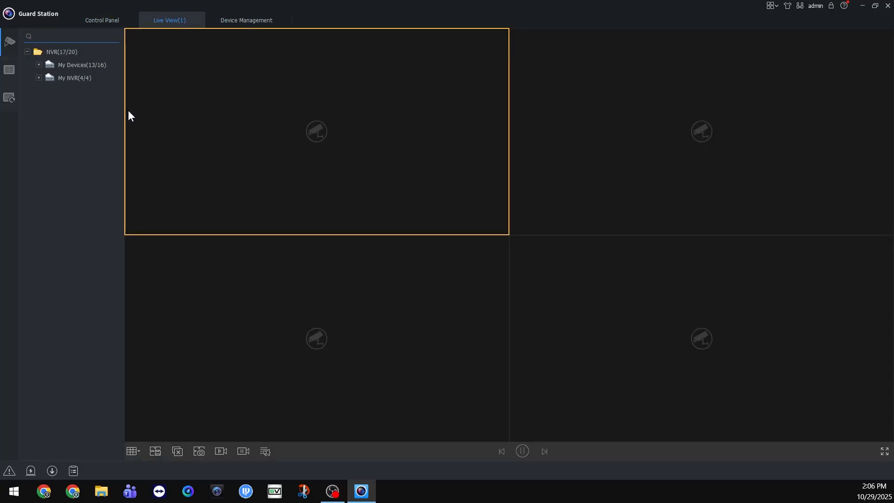
double_click(69, 79)
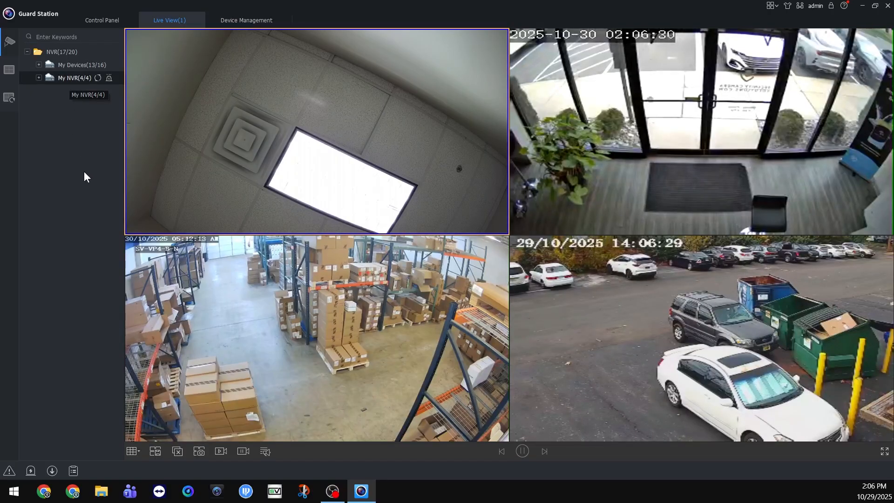
Step: Change the live view layout to 9 windows and finally to 16 windows
left_click(132, 452)
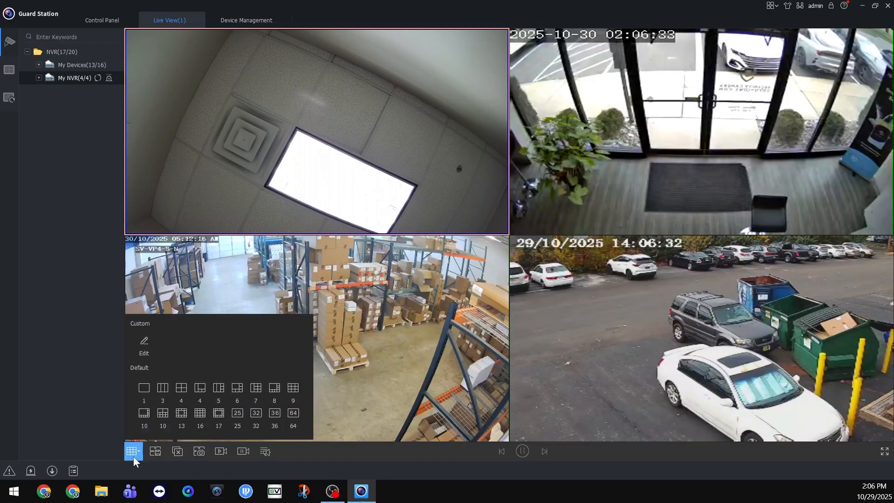
left_click(292, 391)
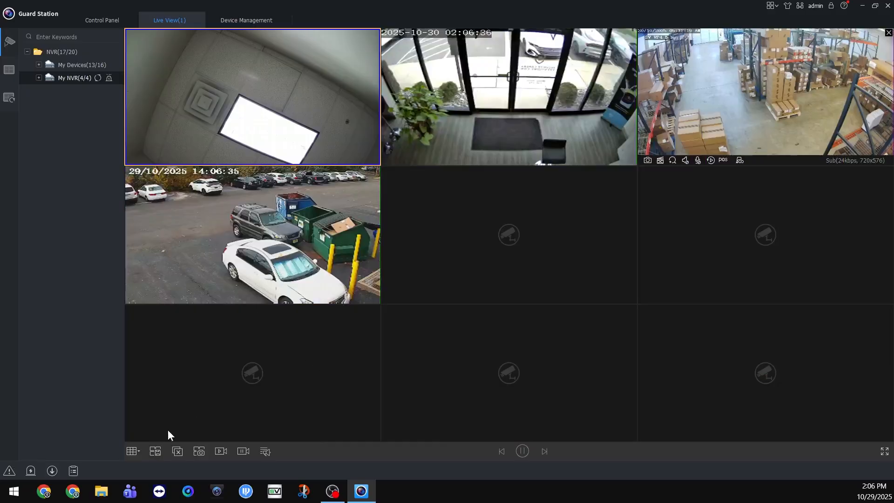
left_click(132, 451)
left_click(204, 416)
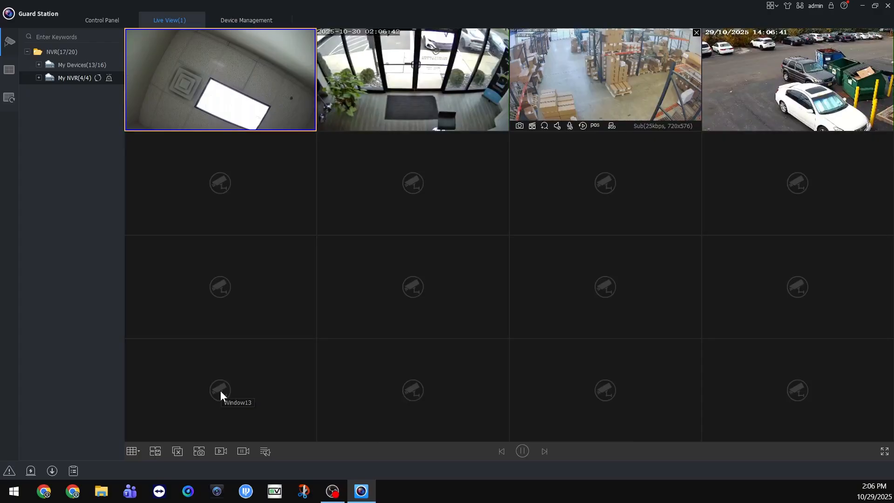
Step: Open Playback and search the recordings of My NVR's camera SV-2D4-N 2 for October 22, 2025
left_click(132, 20)
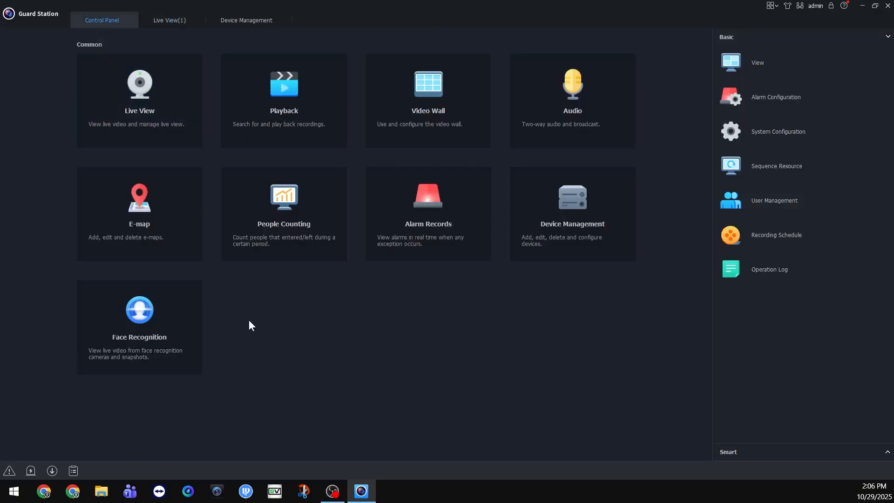
left_click(282, 108)
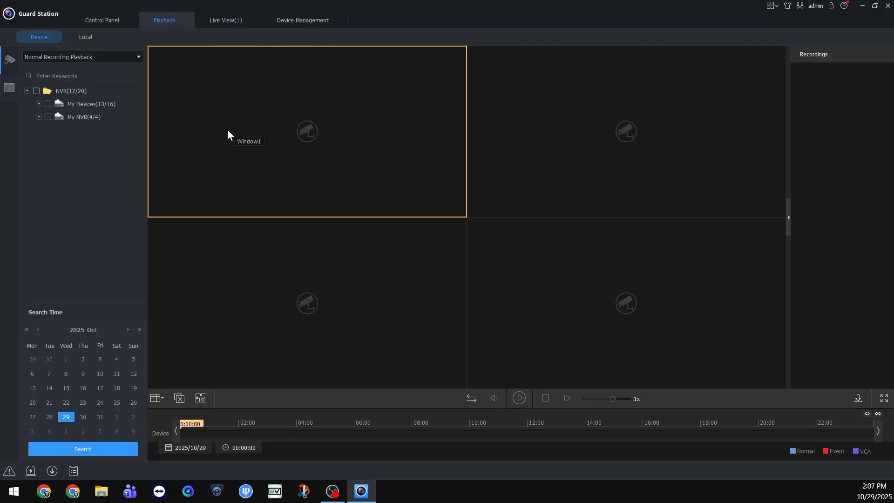
left_click(38, 116)
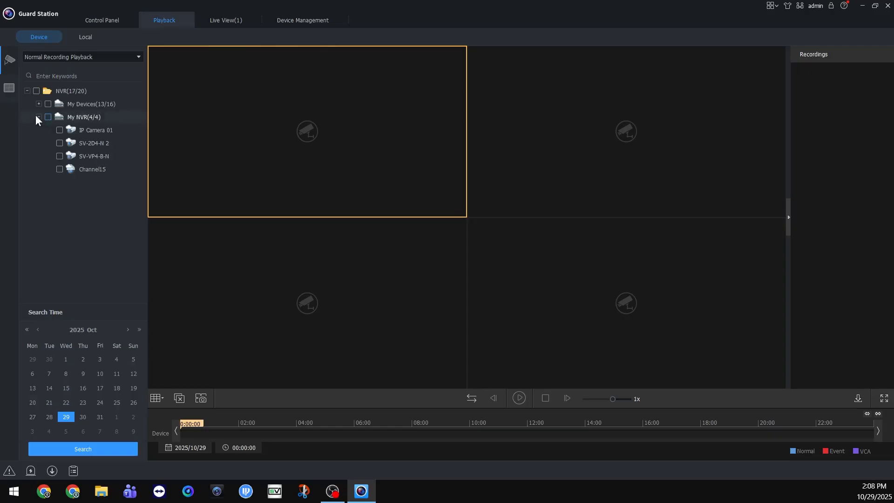
left_click(59, 143)
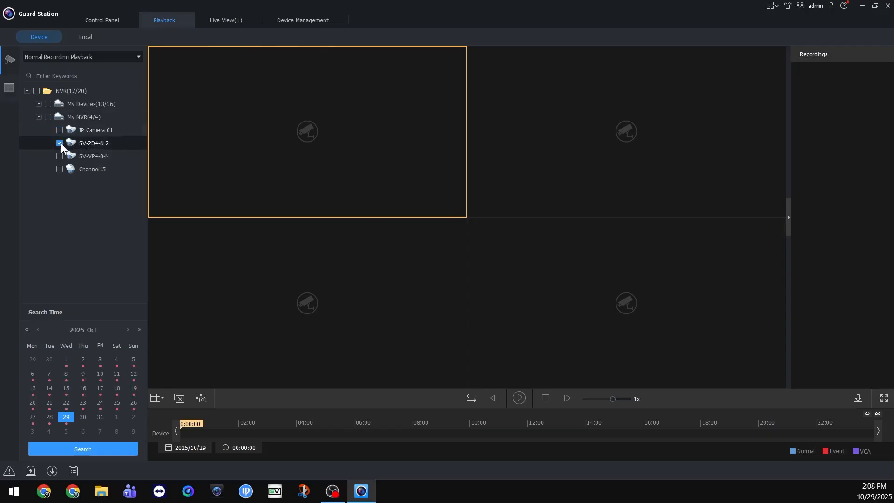
left_click(65, 403)
left_click(82, 449)
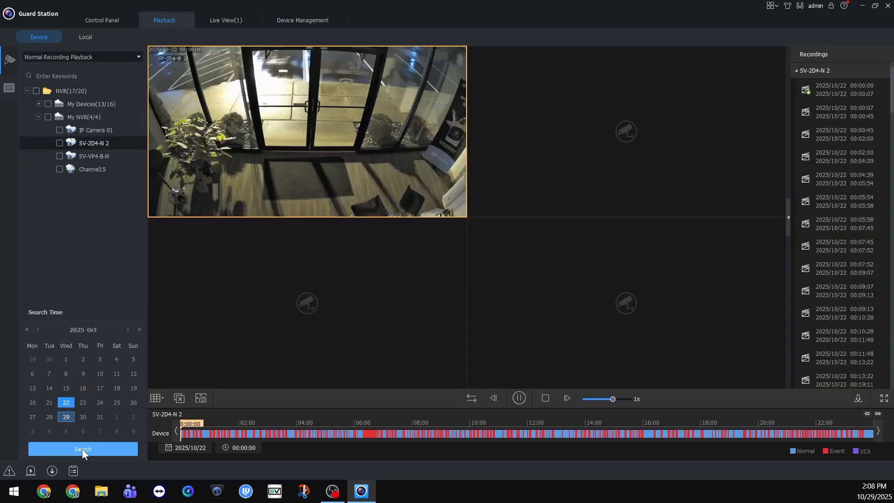
Step: Enlarge the SV-2D4-N 2 playback window and jump to about 06:13 on the recording timeline
double_click(284, 166)
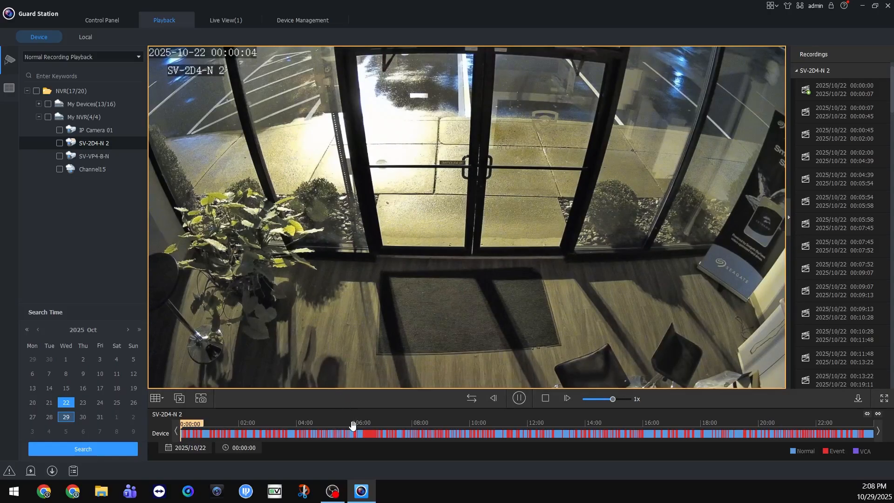
left_click(360, 435)
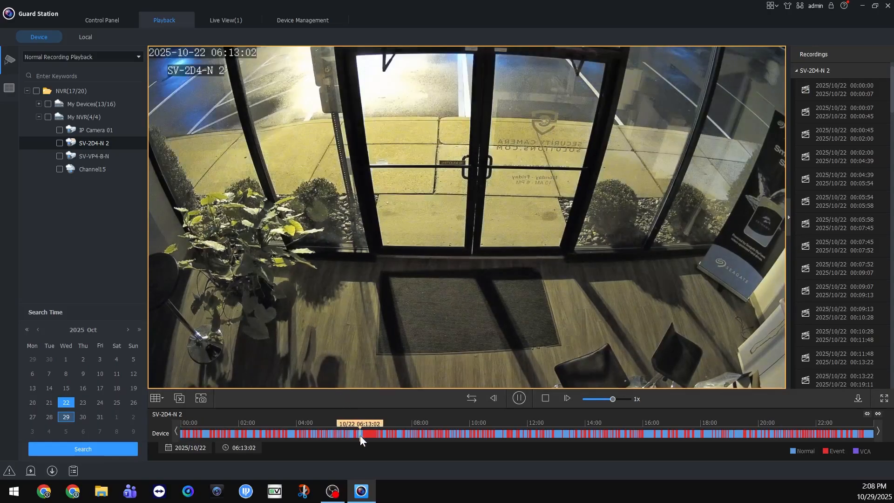